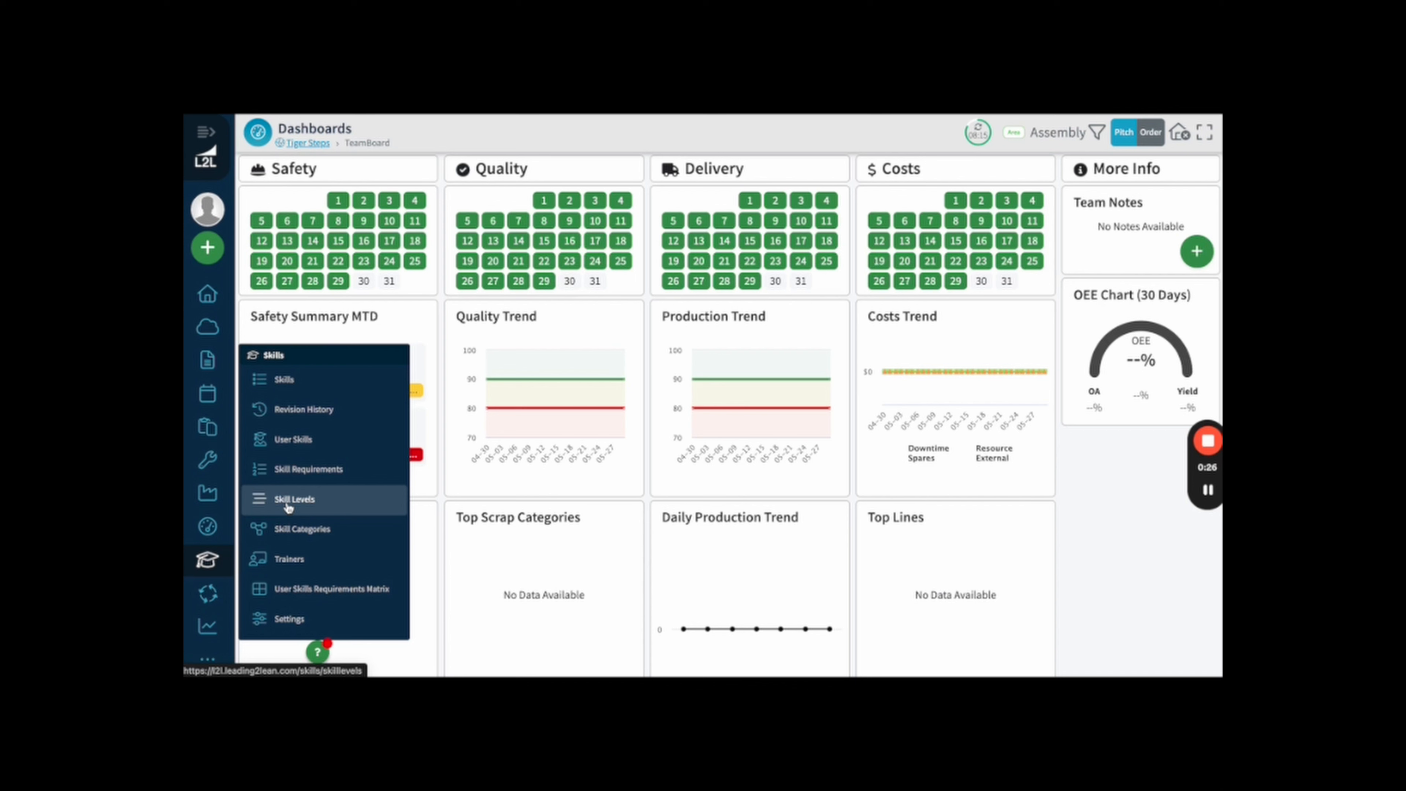
# - Open the detail page of skill 456 from the skills list and read the explanation of its active requirements
pyautogui.click(319, 386)
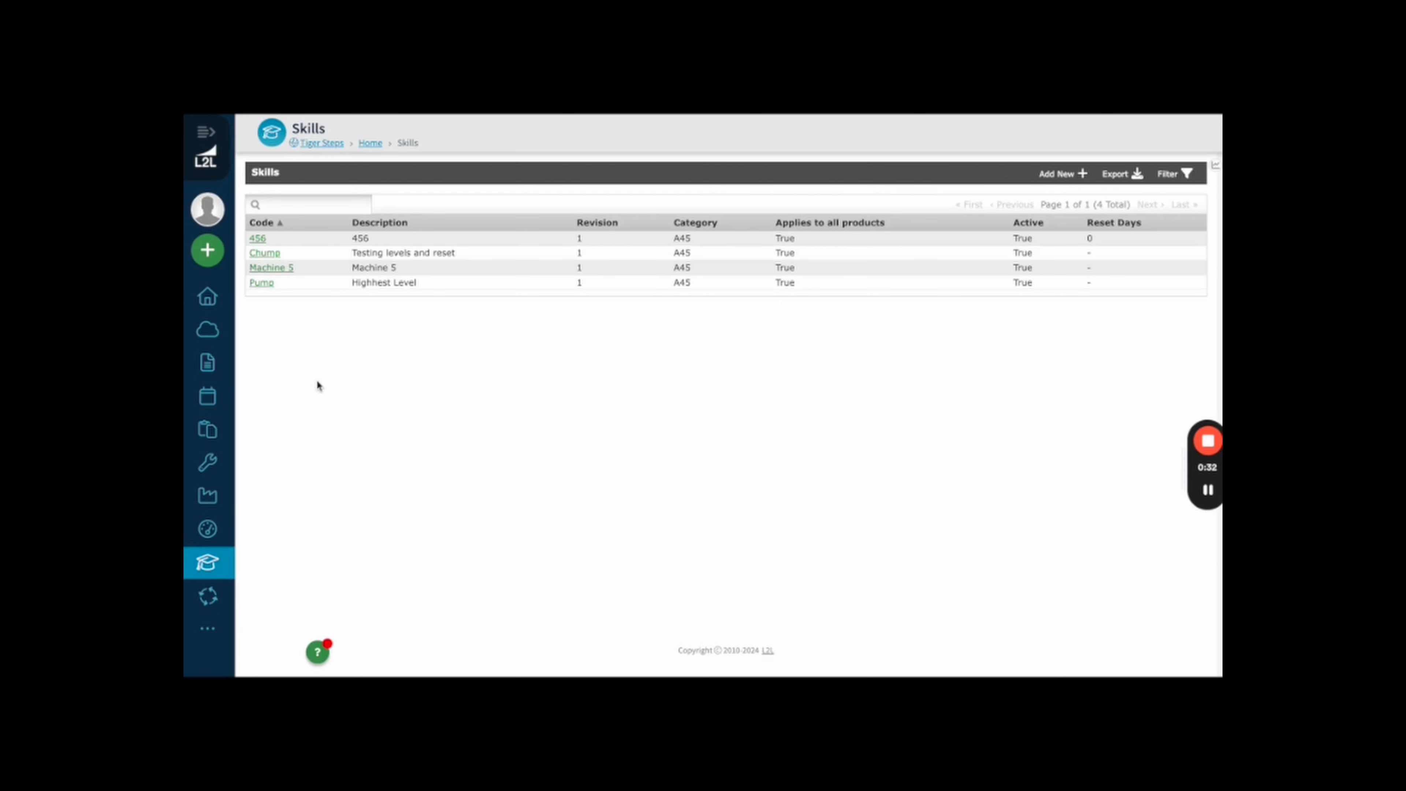
pyautogui.click(370, 246)
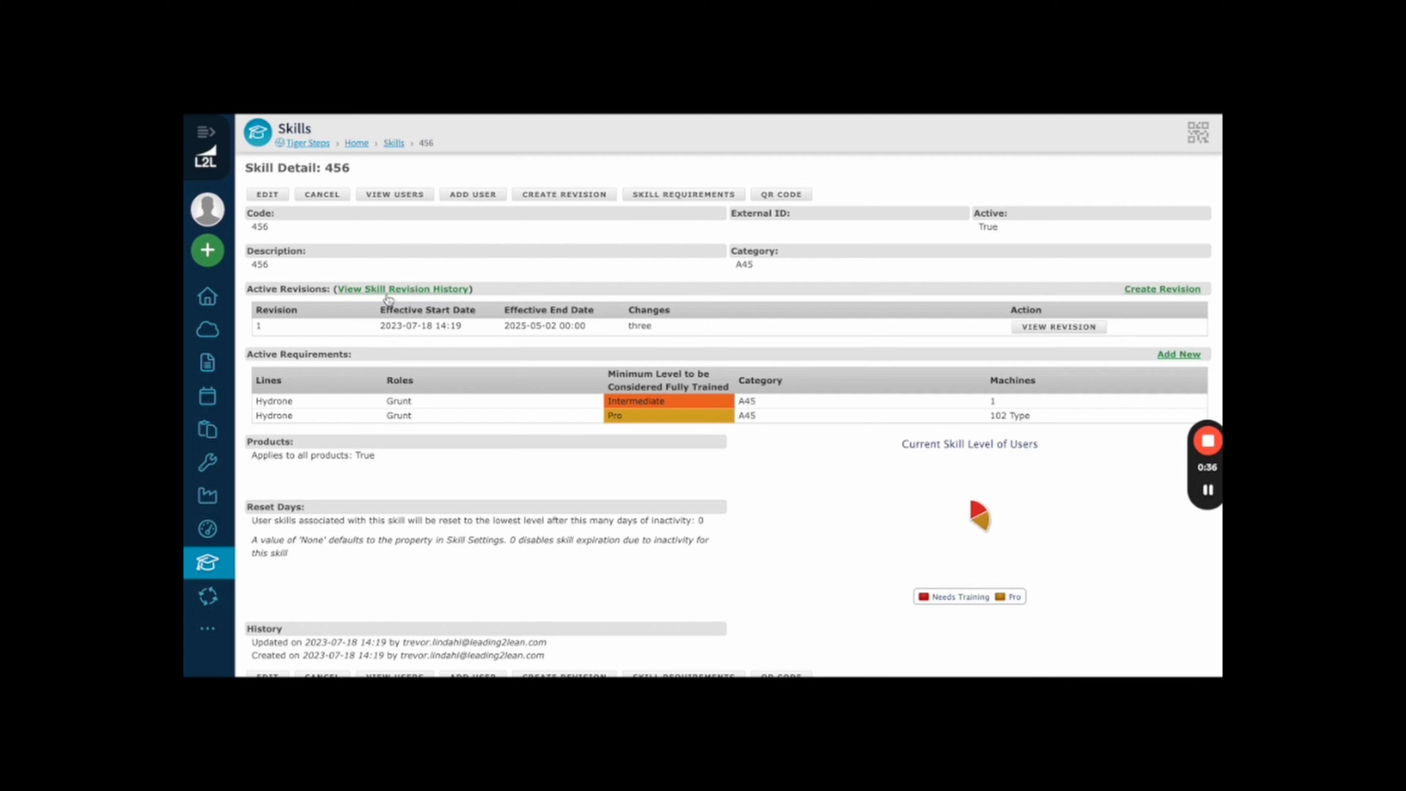
pyautogui.moveTo(379, 355)
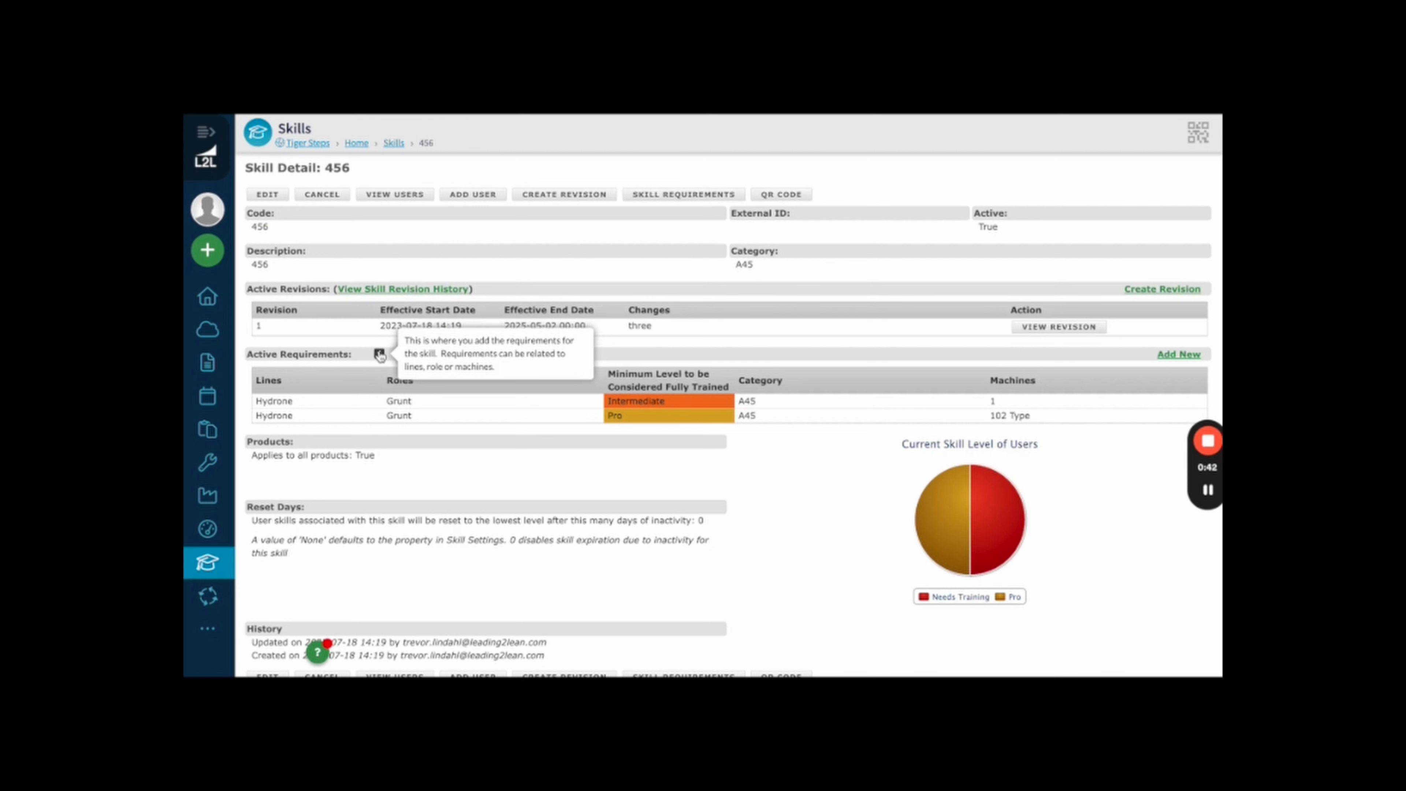
pyautogui.click(381, 355)
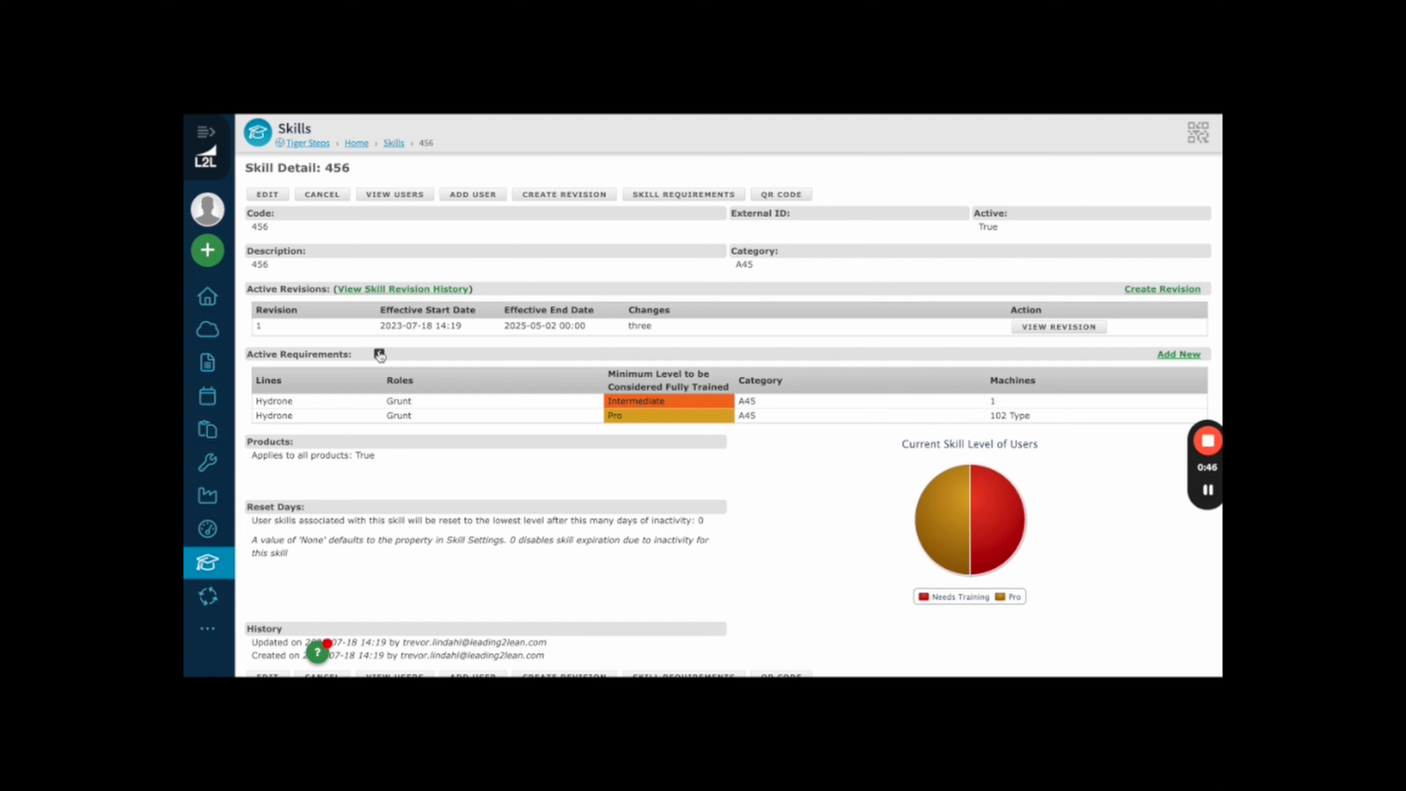
# - Start a new requirement for skill 456 with minimum level 2 - Intermediate and the line Hydrone - Hydrometer
pyautogui.click(1182, 354)
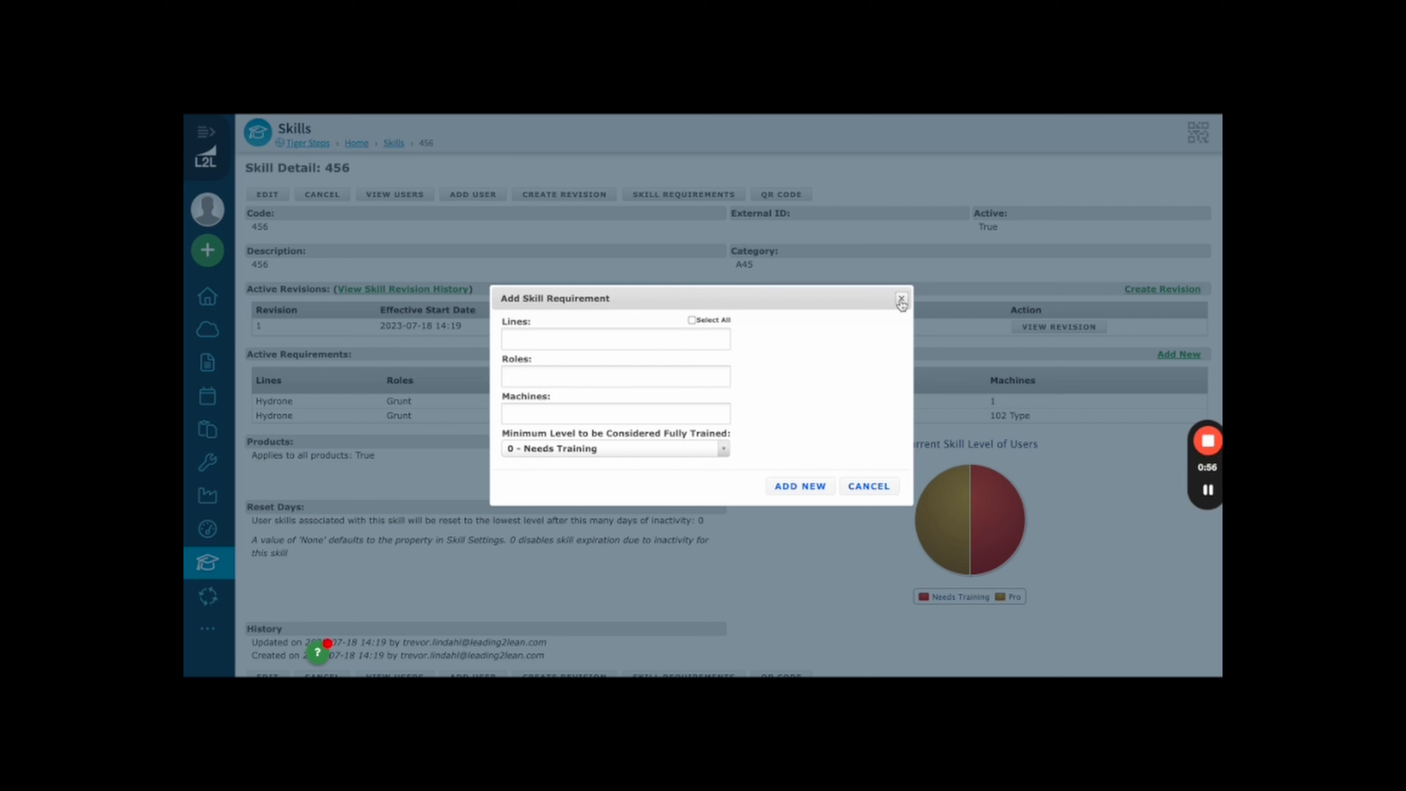
pyautogui.click(682, 458)
pyautogui.click(672, 522)
pyautogui.click(616, 340)
pyautogui.click(615, 377)
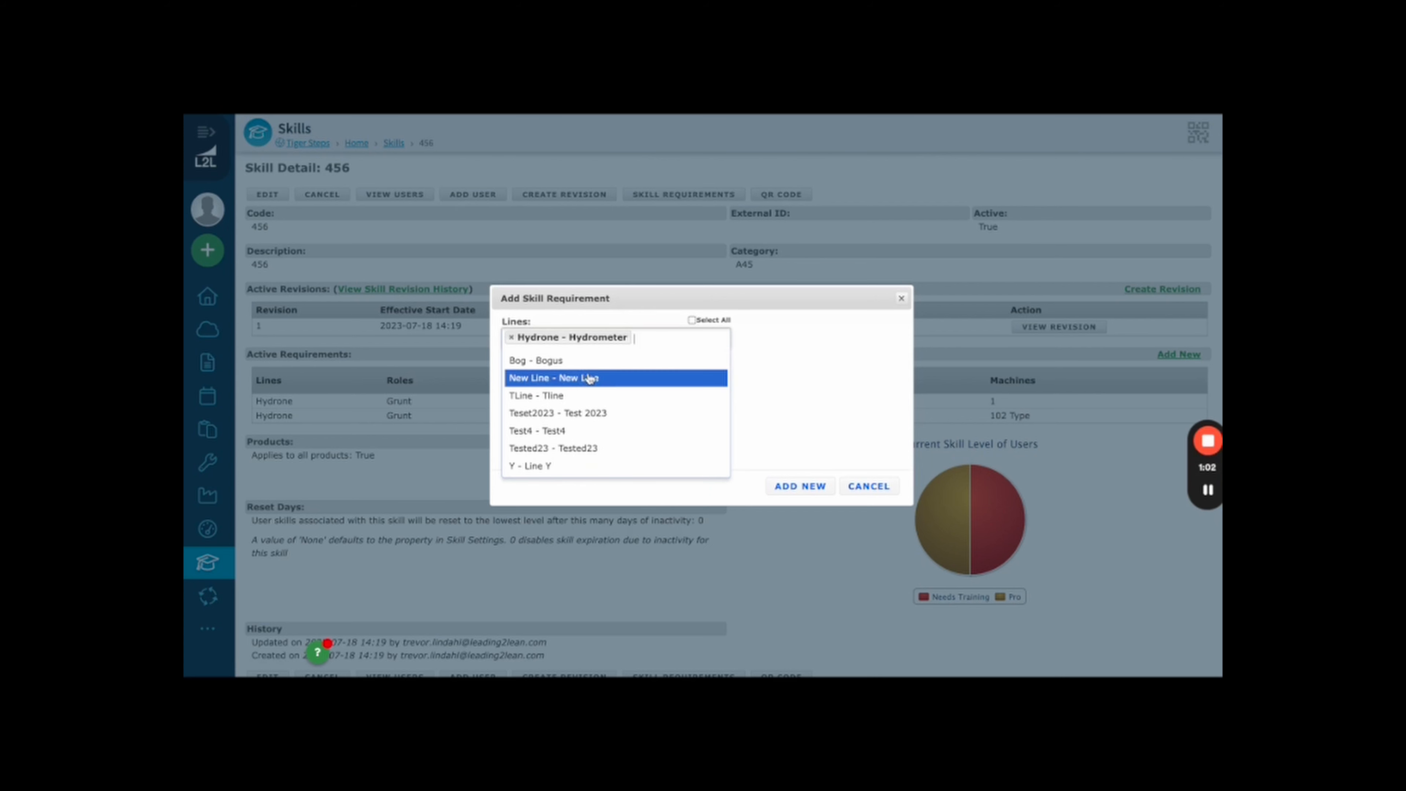
pyautogui.click(788, 354)
# - Assign the Bagger role and the machine 105 Type to the new skill requirement and add it
pyautogui.click(653, 371)
pyautogui.click(642, 397)
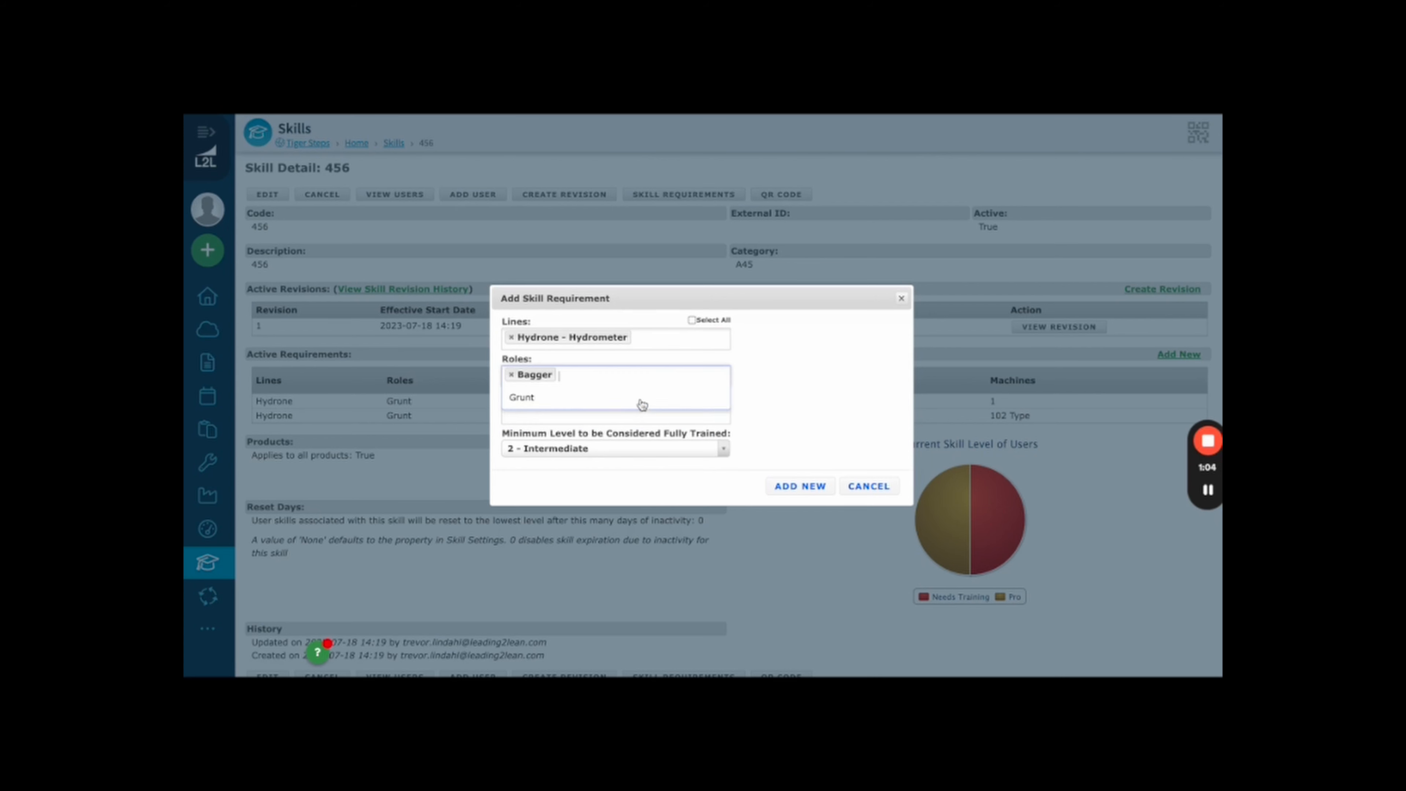
pyautogui.click(759, 386)
pyautogui.click(658, 412)
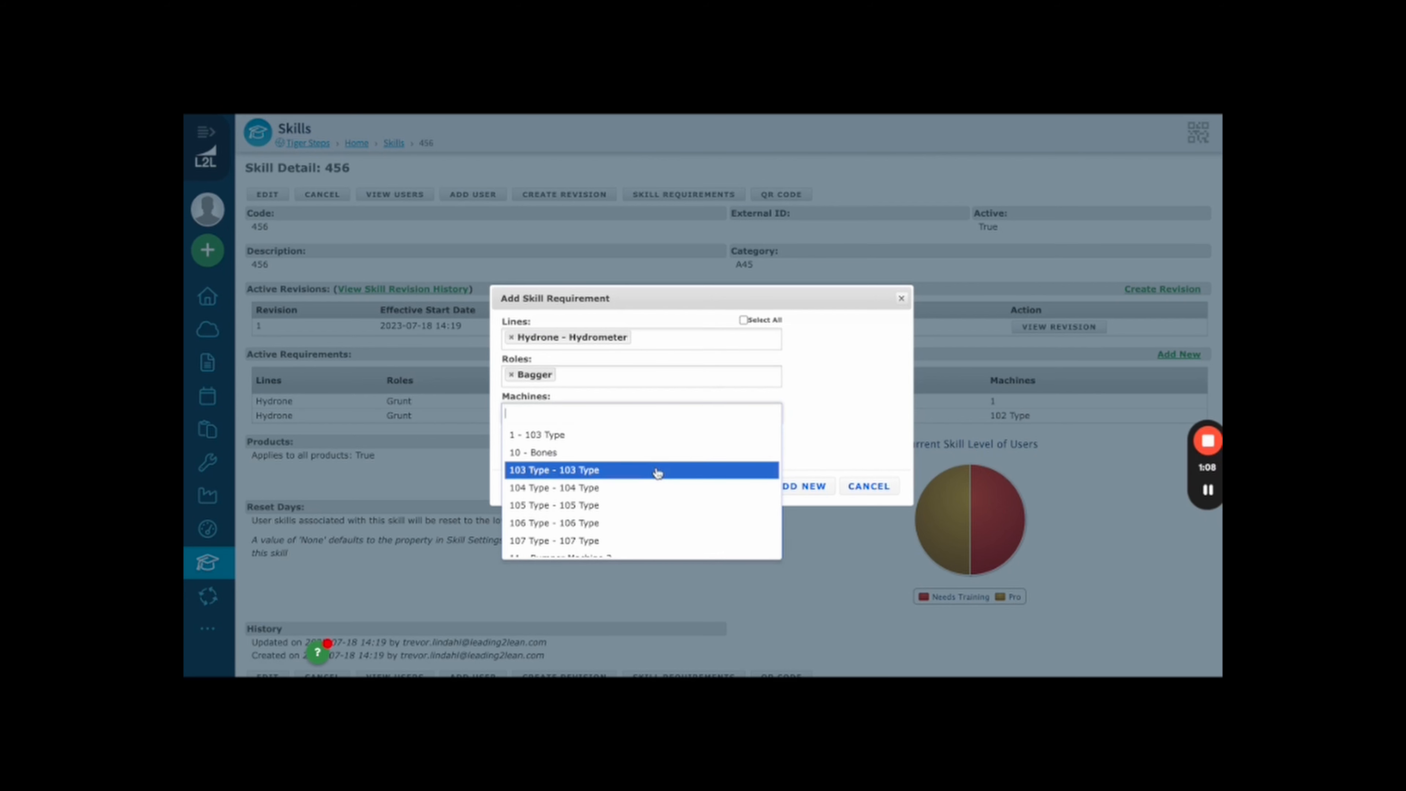
pyautogui.click(643, 504)
pyautogui.click(851, 406)
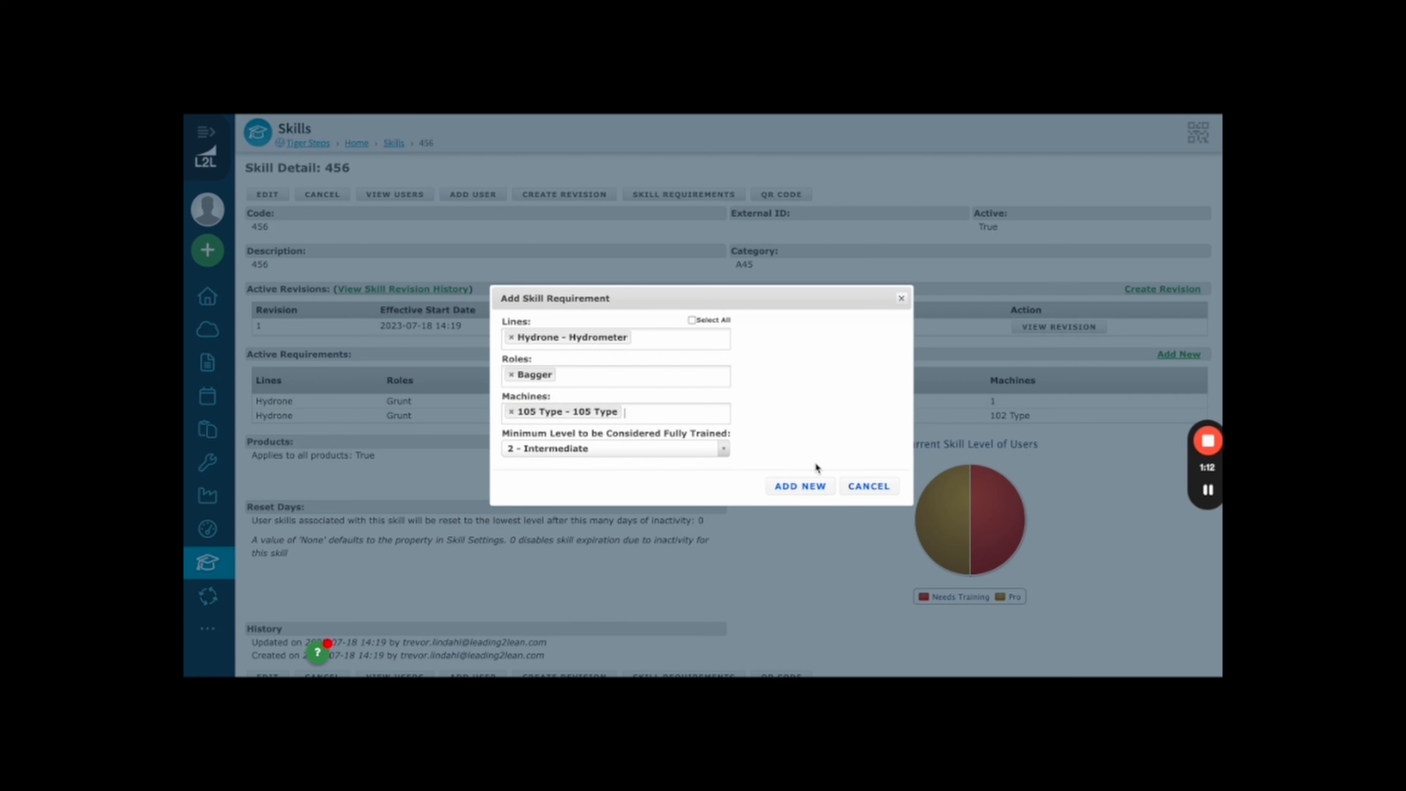
pyautogui.click(800, 486)
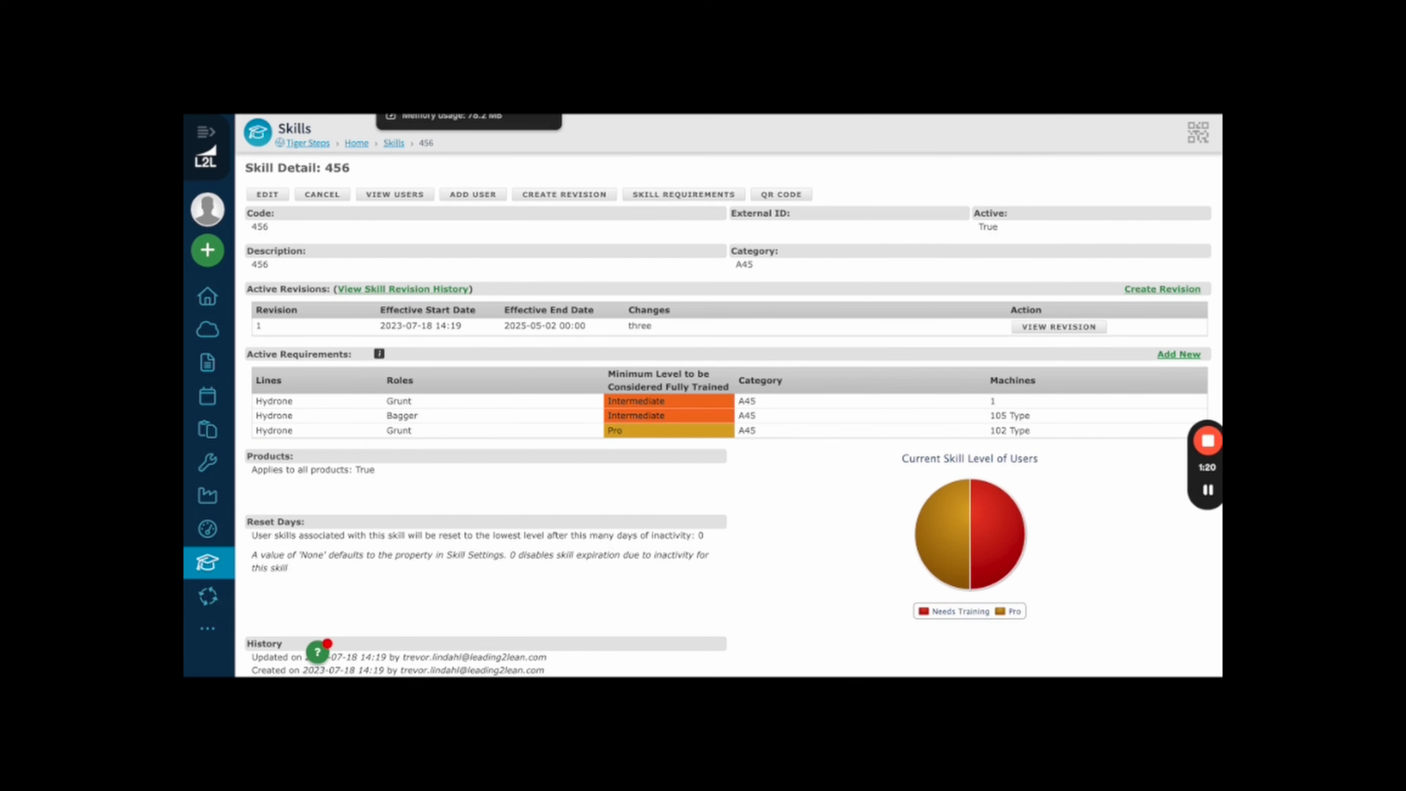
# - Examine the detail page of the 456 - Pro skill requirement, including its active state and history
pyautogui.click(437, 44)
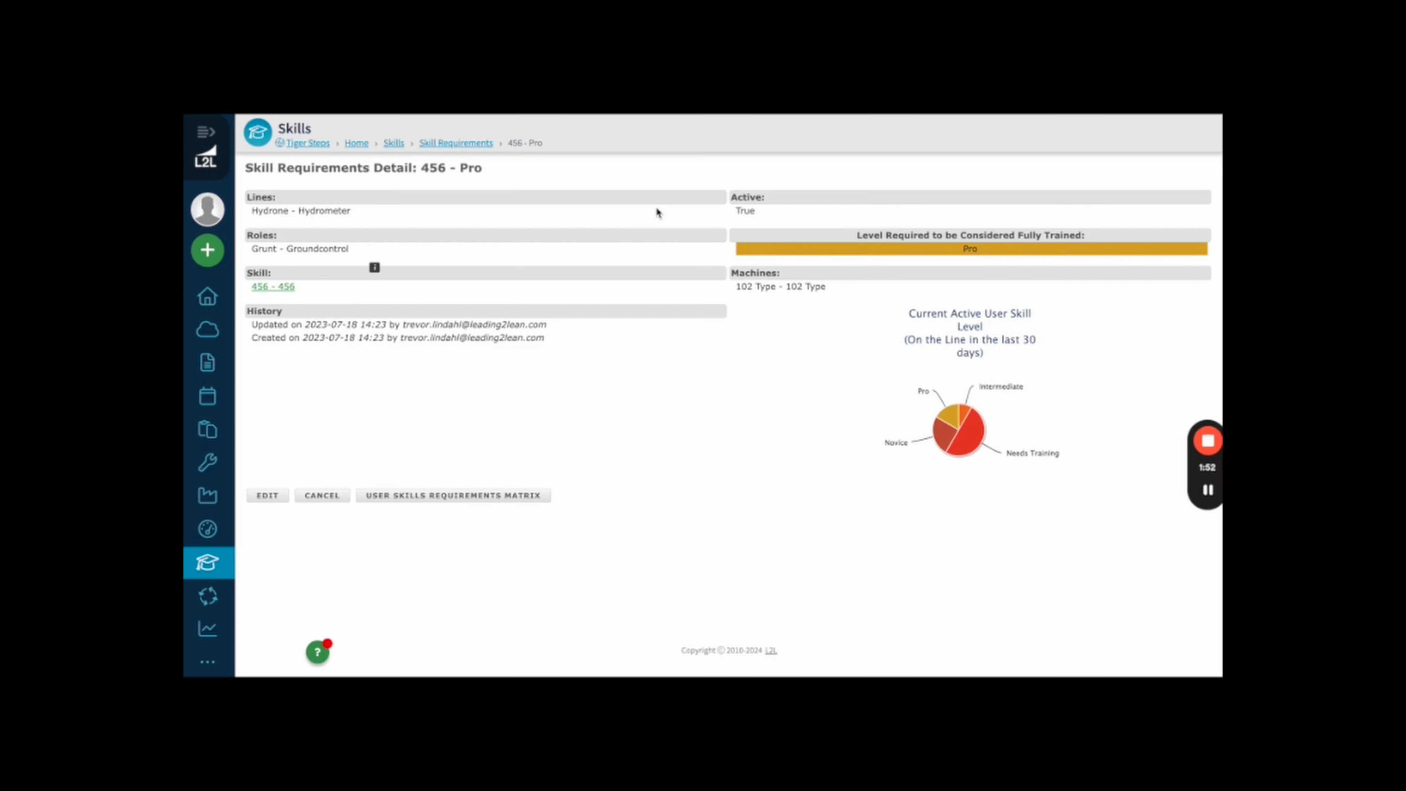
pyautogui.doubleClick(744, 197)
pyautogui.doubleClick(265, 312)
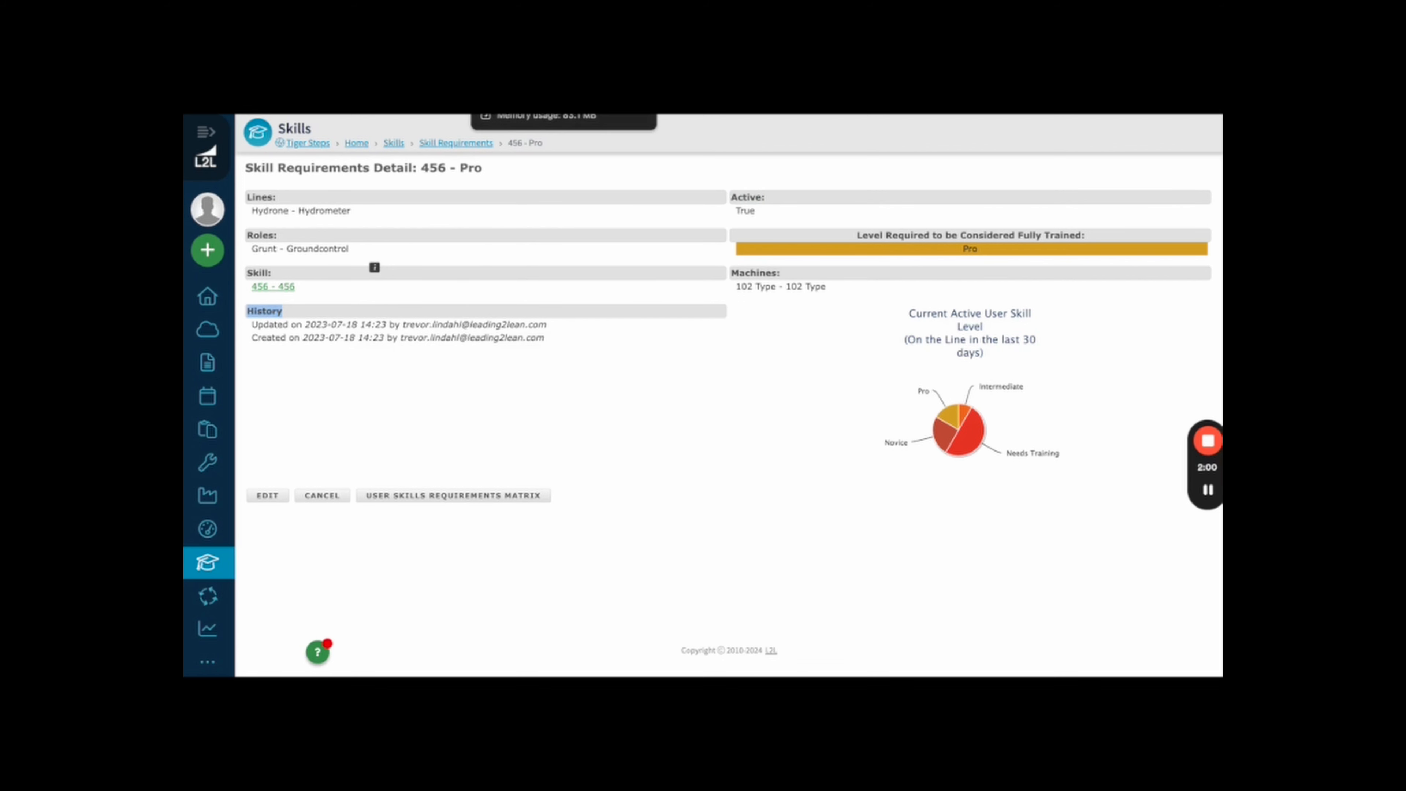
# - View the User Skills Requirements Matrix and show its filter options
pyautogui.hotkey('ctrl', 'Tab')
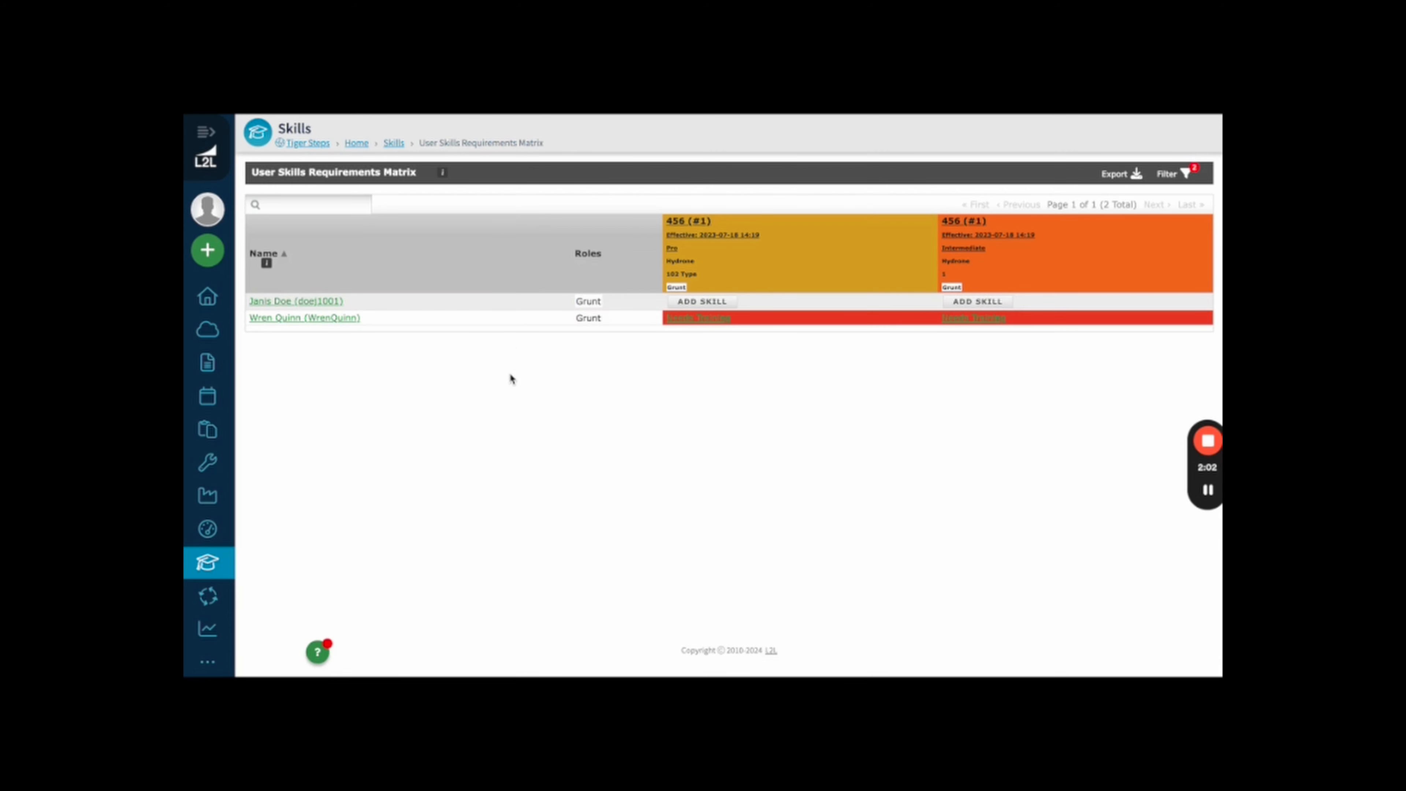
pyautogui.click(1184, 175)
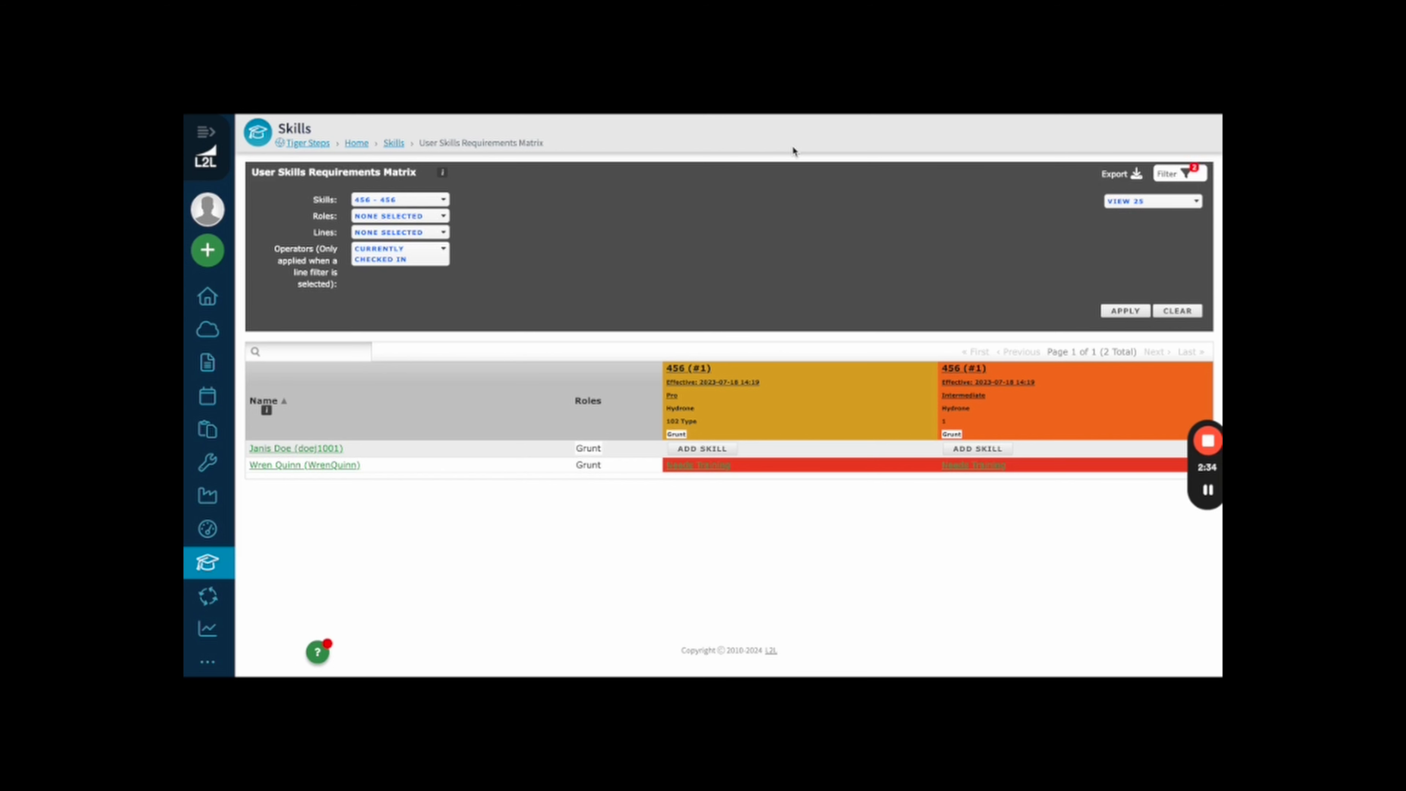
# - Add an active user role with code and description Checker, colour 4d707d and white text, and save it
pyautogui.hotkey('ctrl', 'Tab')
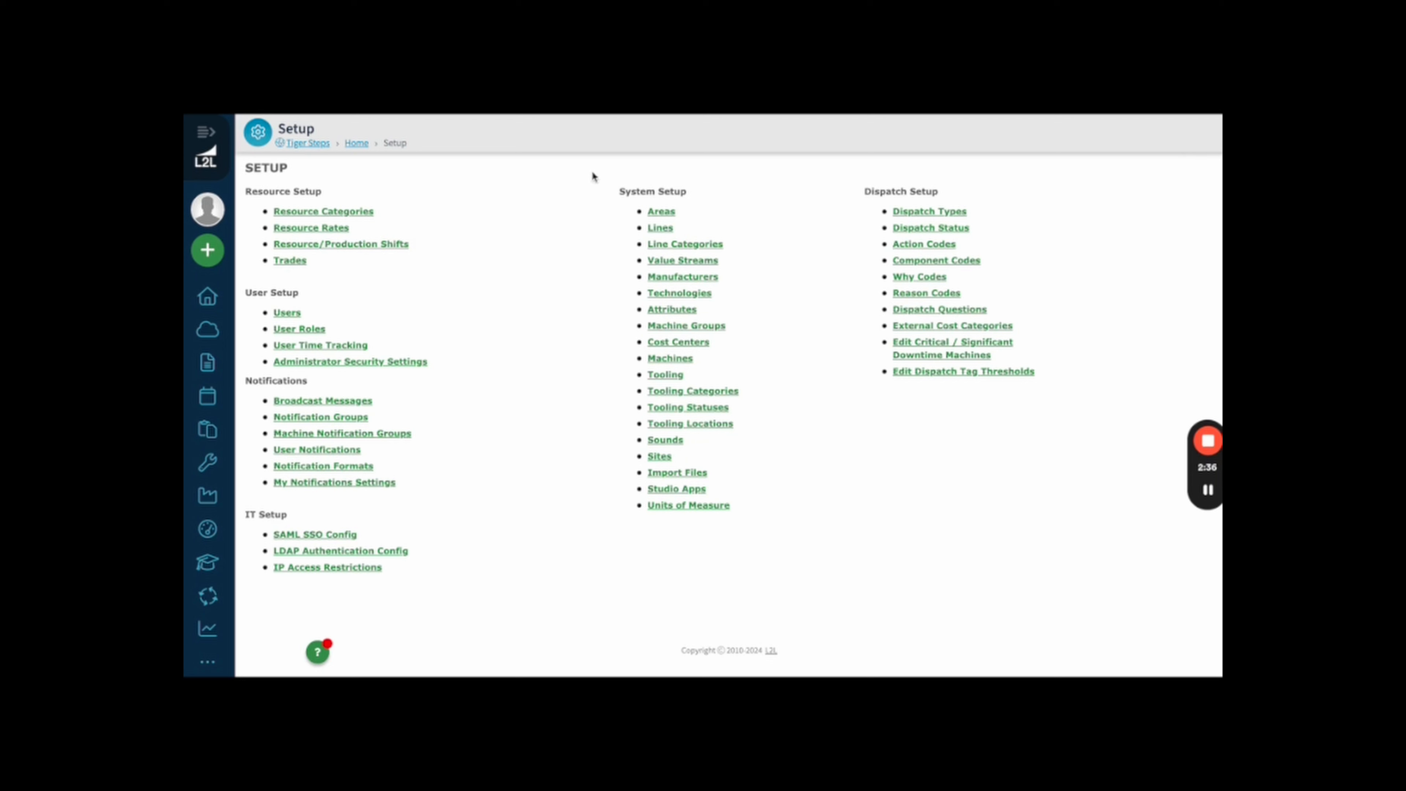
pyautogui.click(200, 669)
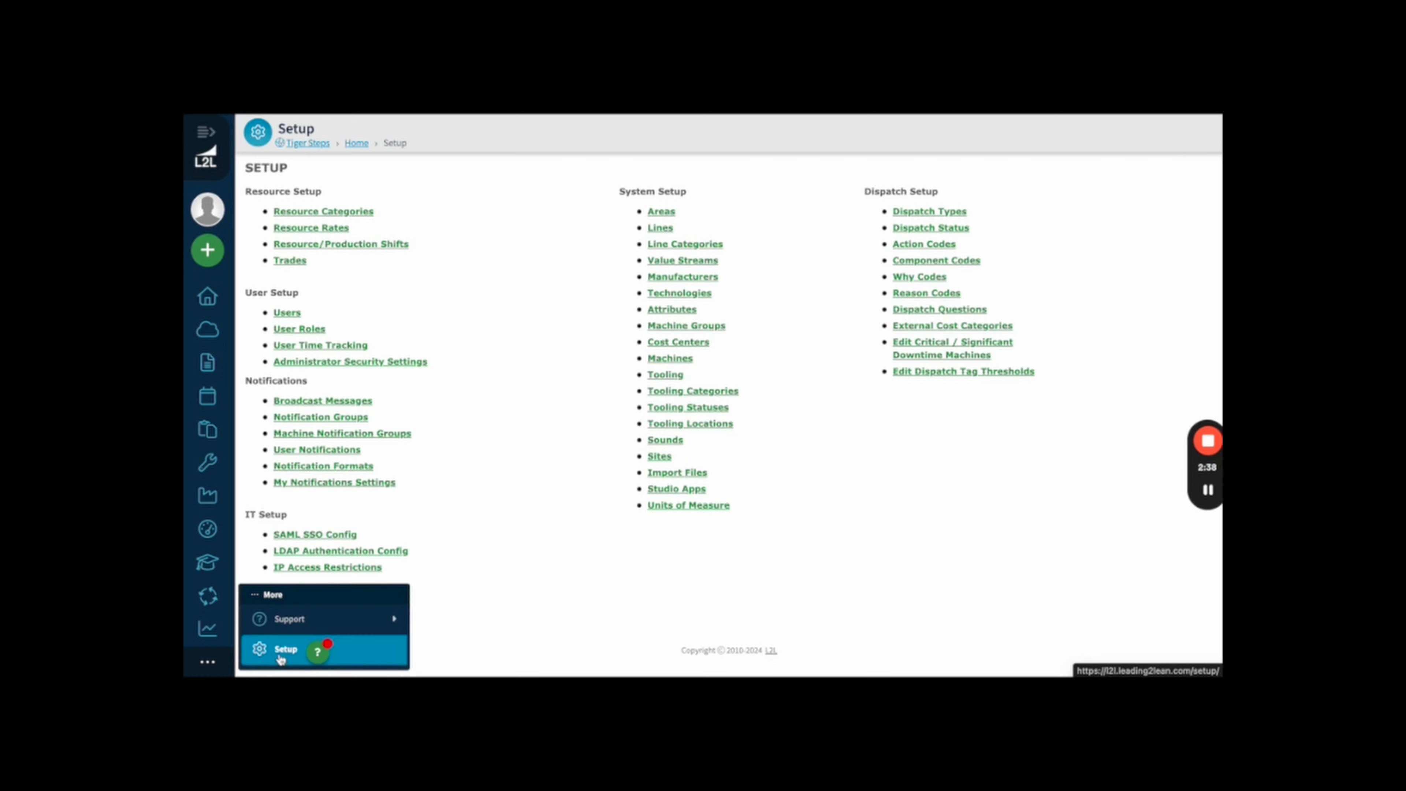
pyautogui.click(306, 332)
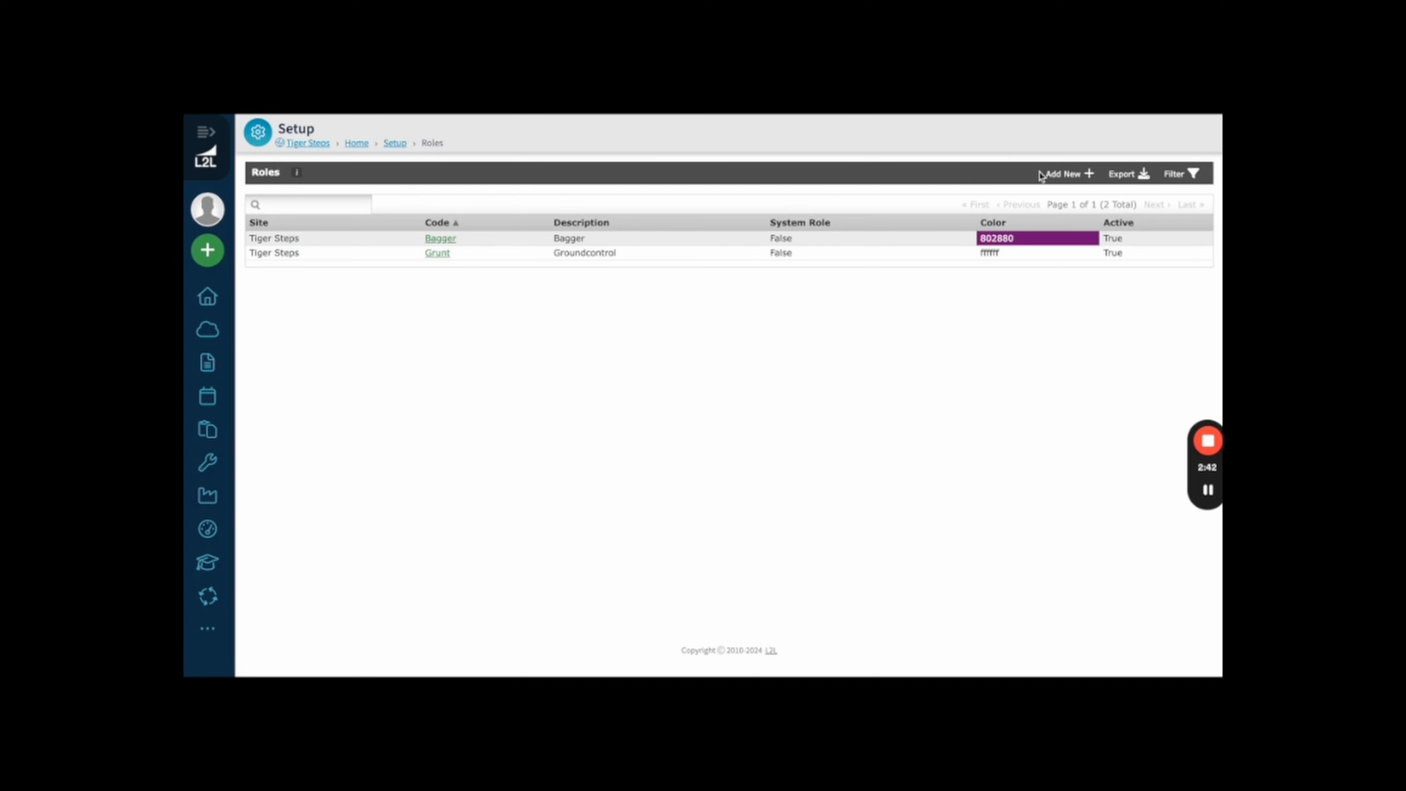
pyautogui.click(1065, 178)
pyautogui.hotkey('ctrl', 'Tab')
pyautogui.hotkey('ctrl', 'Tab')
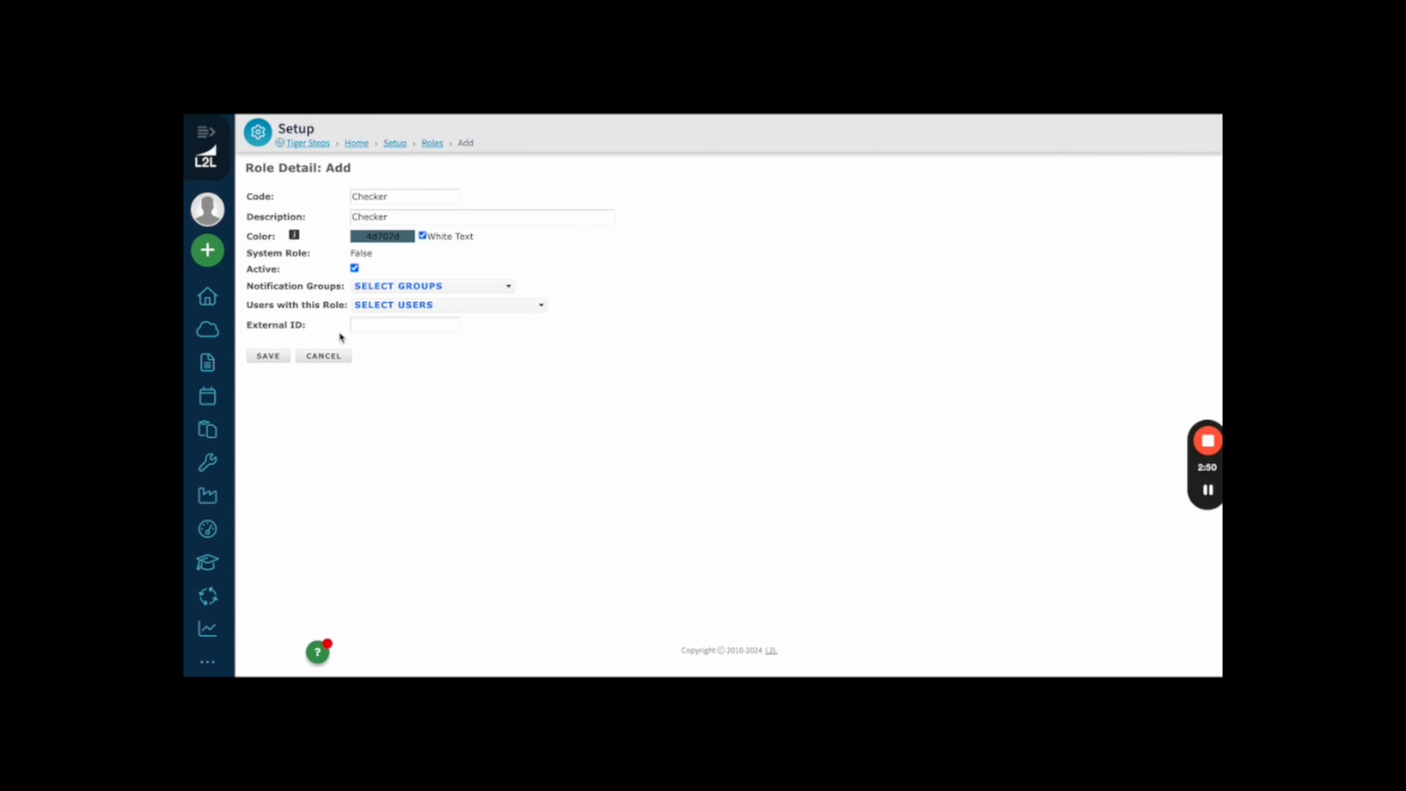
pyautogui.click(269, 356)
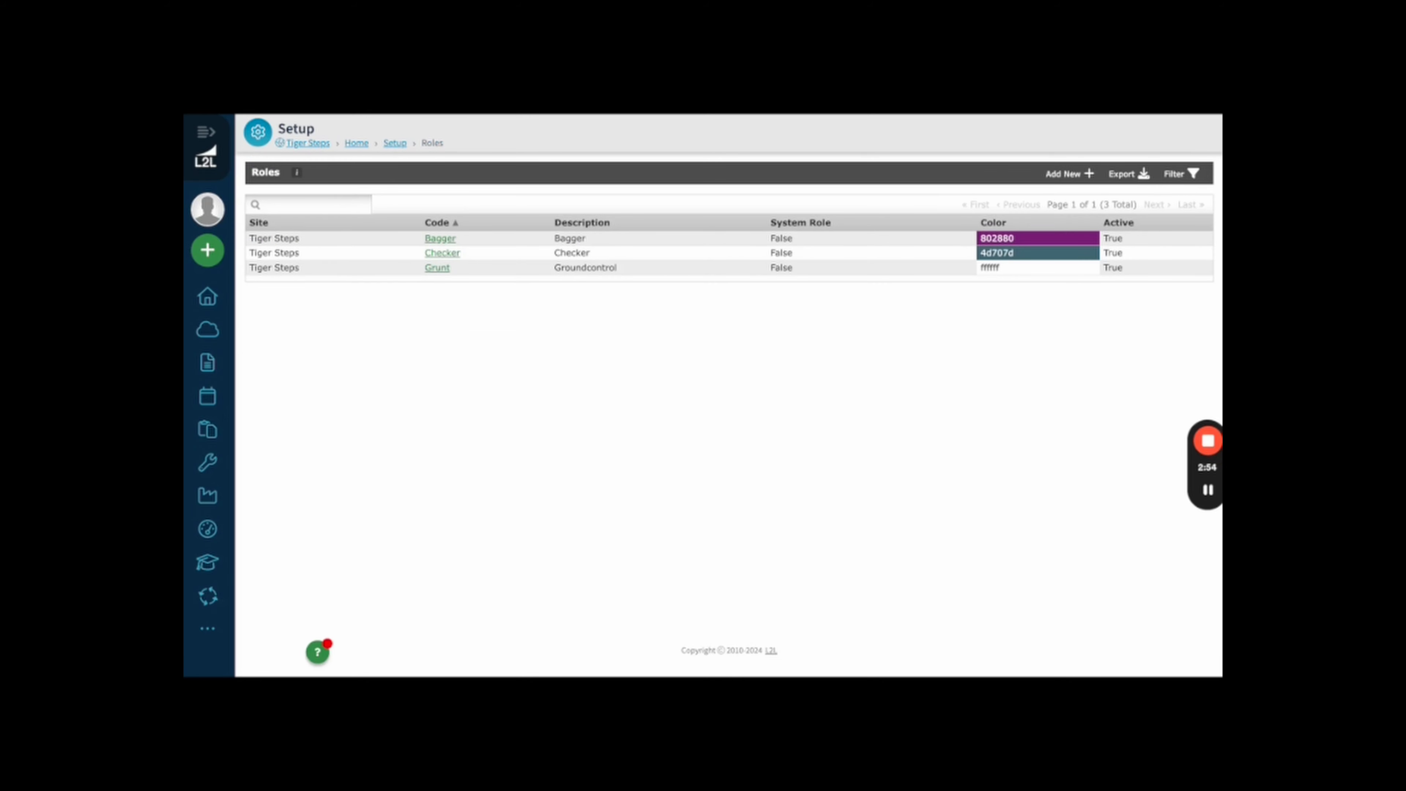
# - View the acknowledgement form for skill 456 on the home page and close it without answering
pyautogui.hotkey('ctrl', 'Tab')
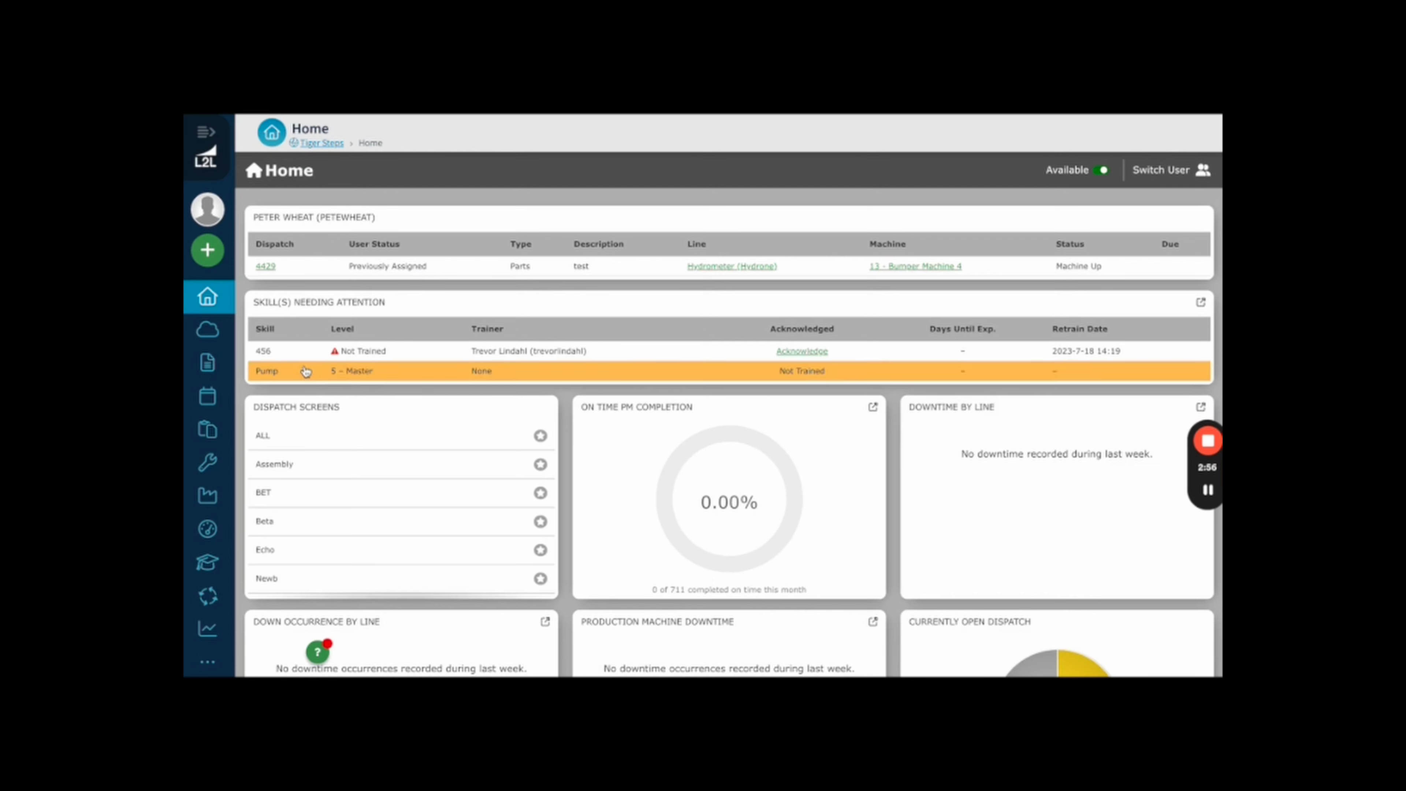
pyautogui.click(819, 353)
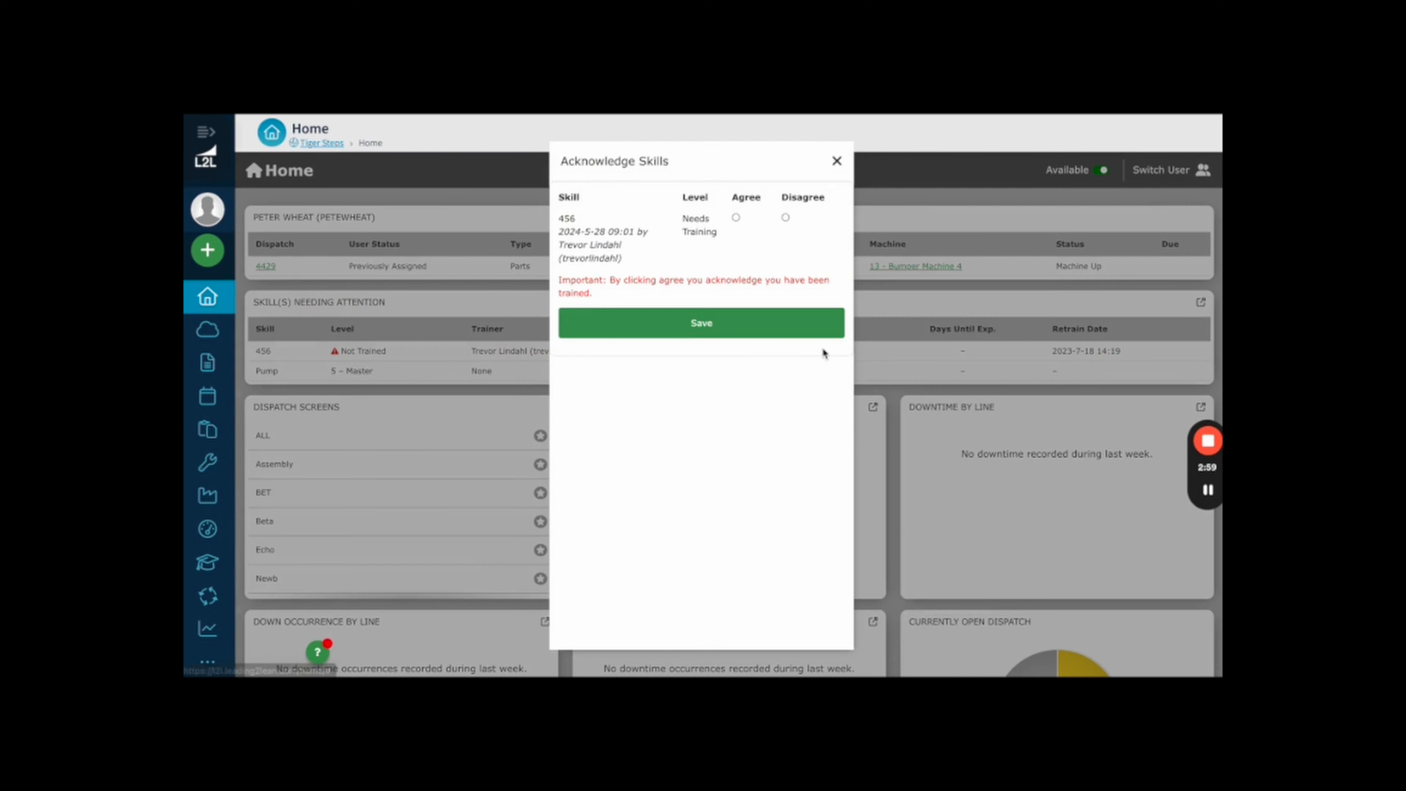
pyautogui.click(836, 160)
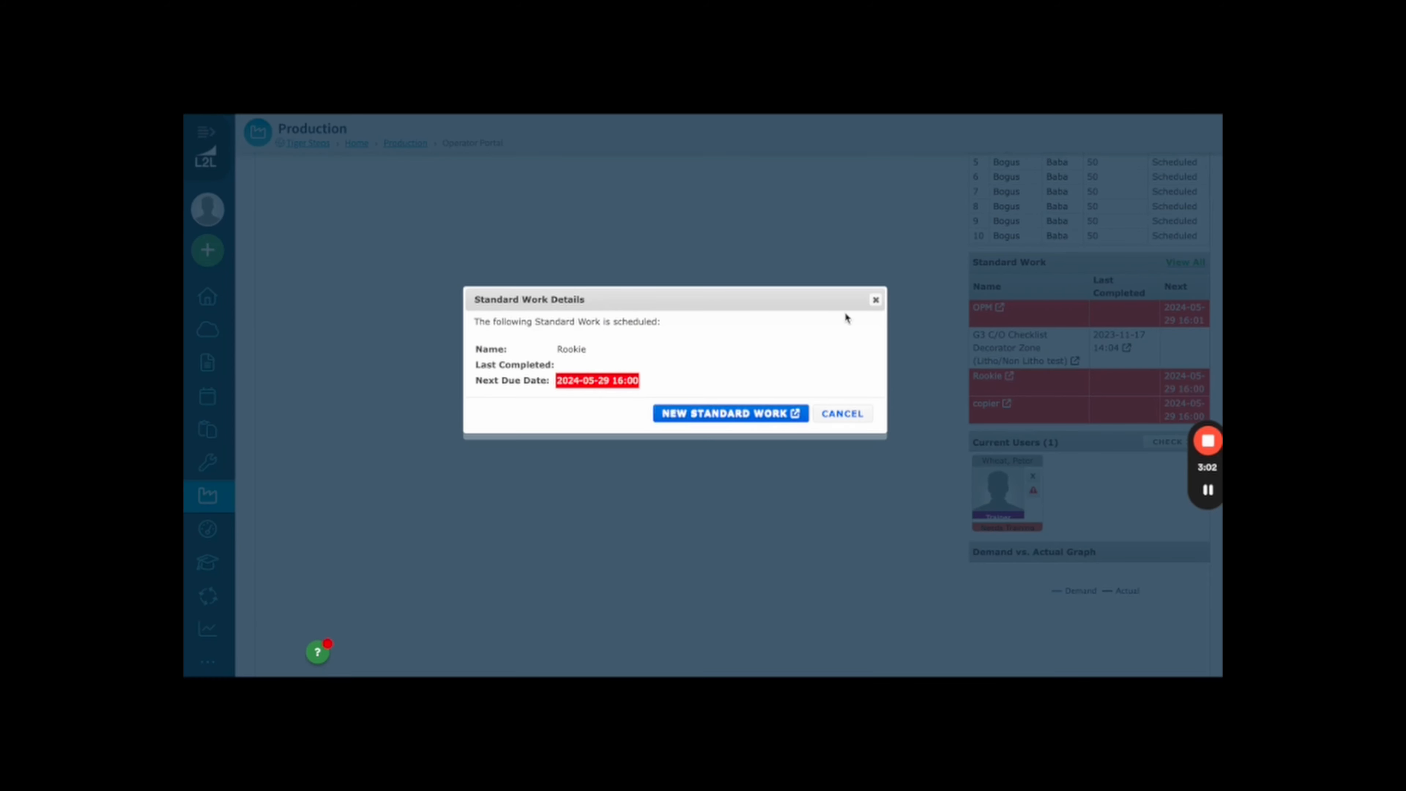
# - View the Training Acknowledgement and Check In forms in the Operator Portal, closing both without submitting
pyautogui.click(875, 299)
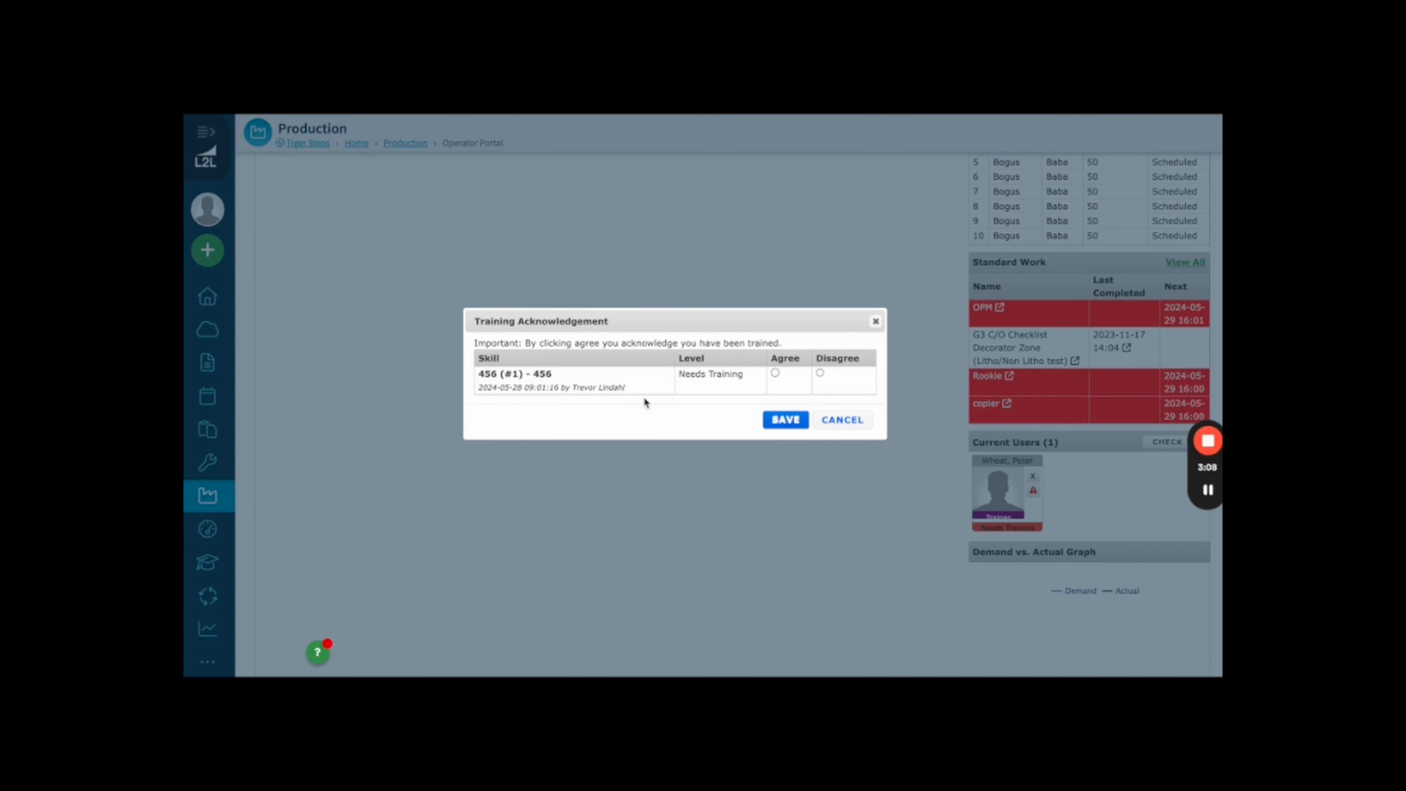
pyautogui.click(876, 321)
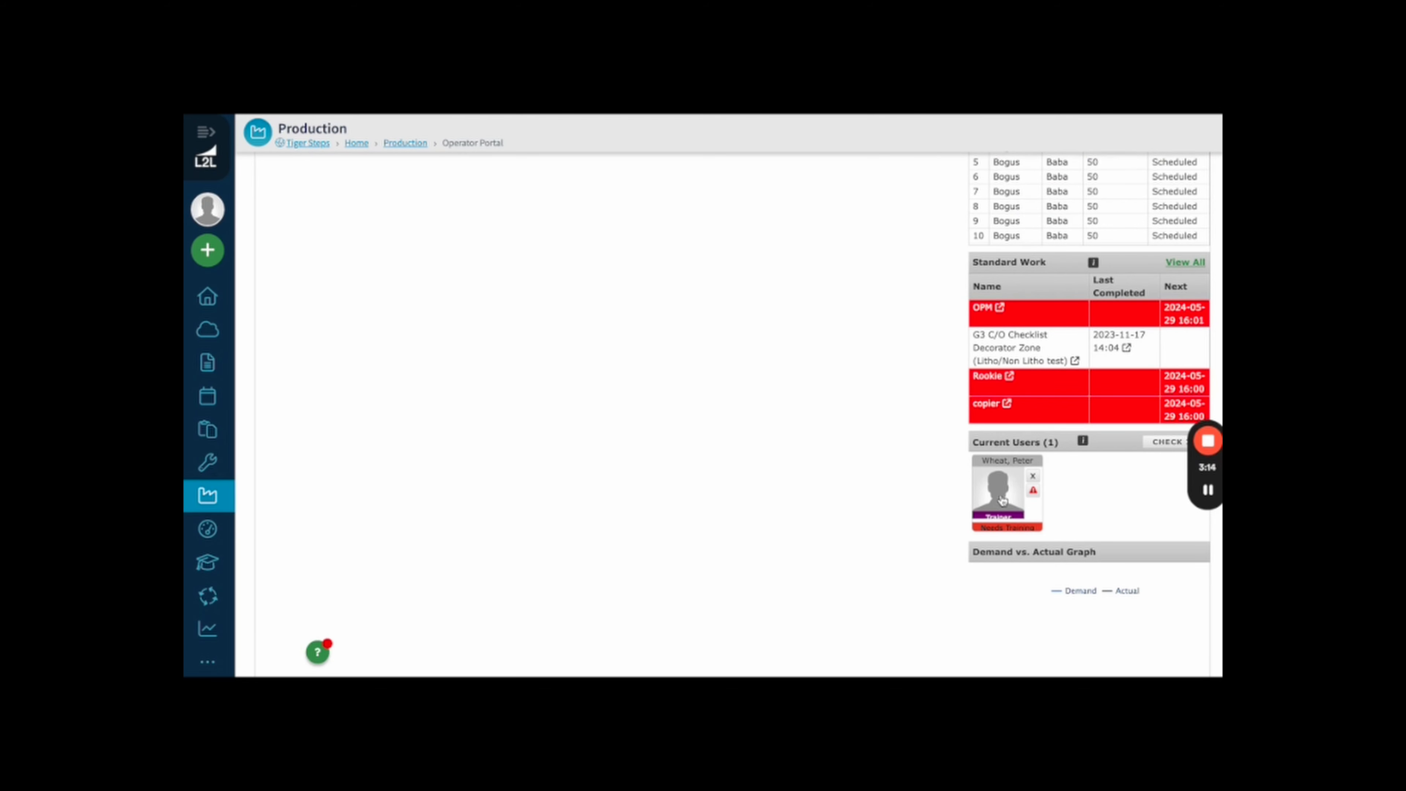
pyautogui.click(1033, 491)
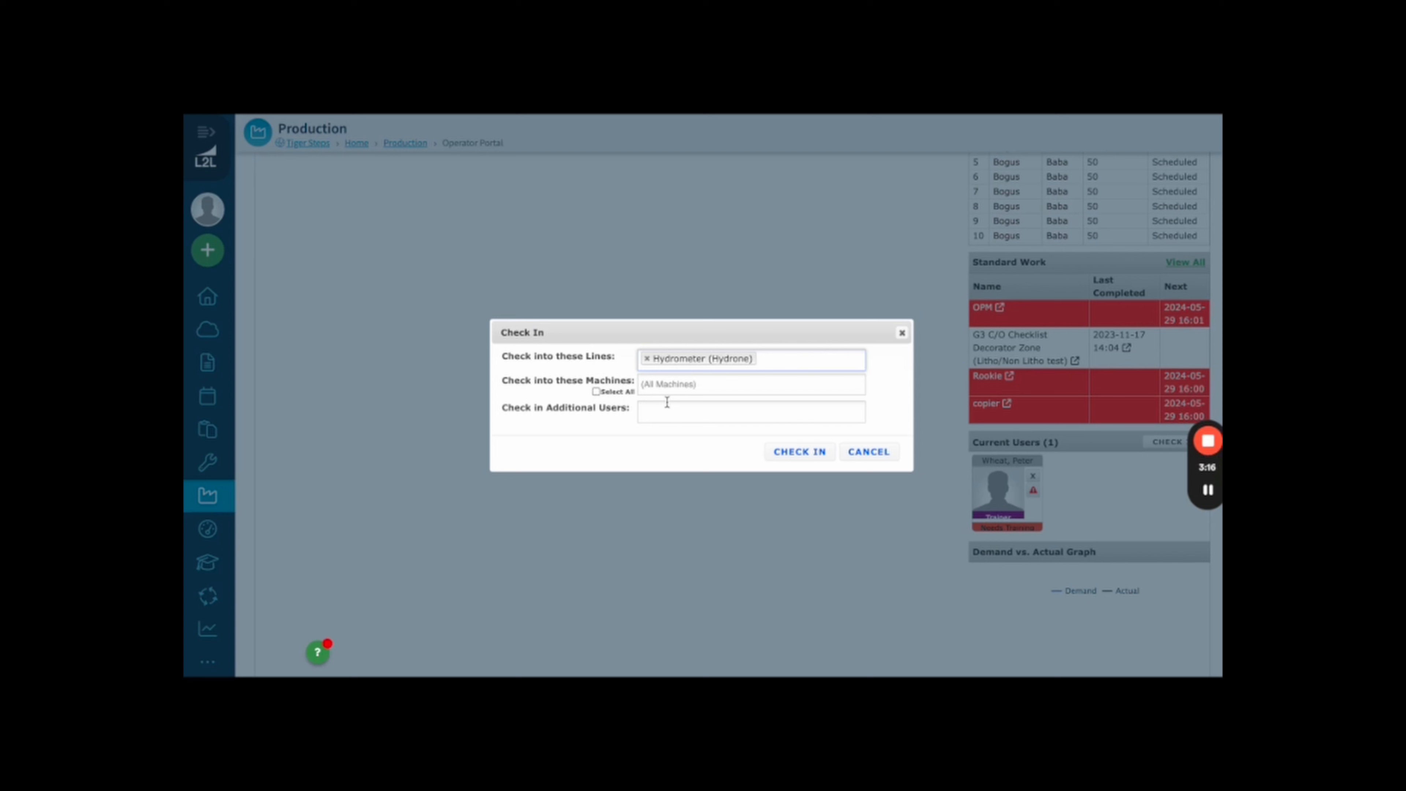
pyautogui.click(902, 333)
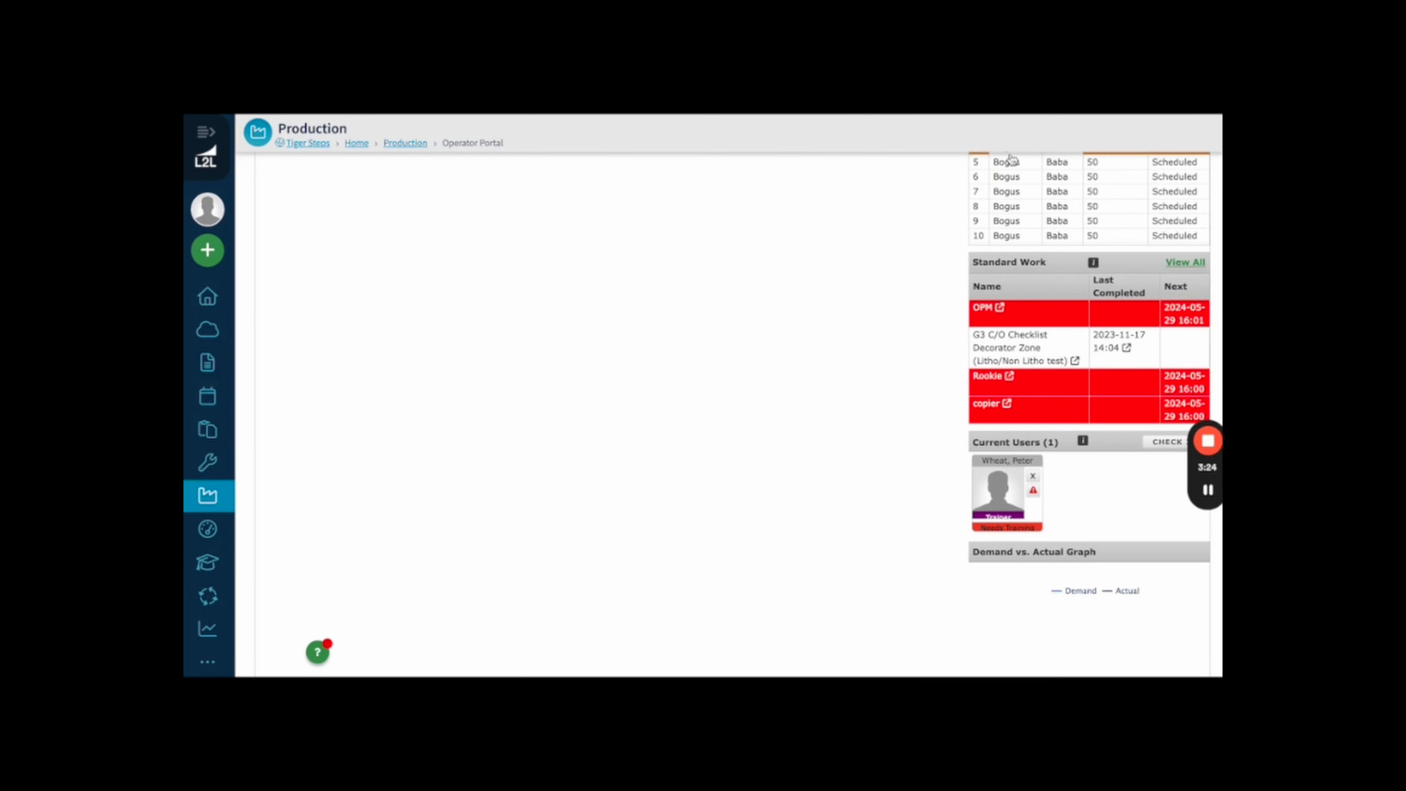
pyautogui.moveTo(1207, 476)
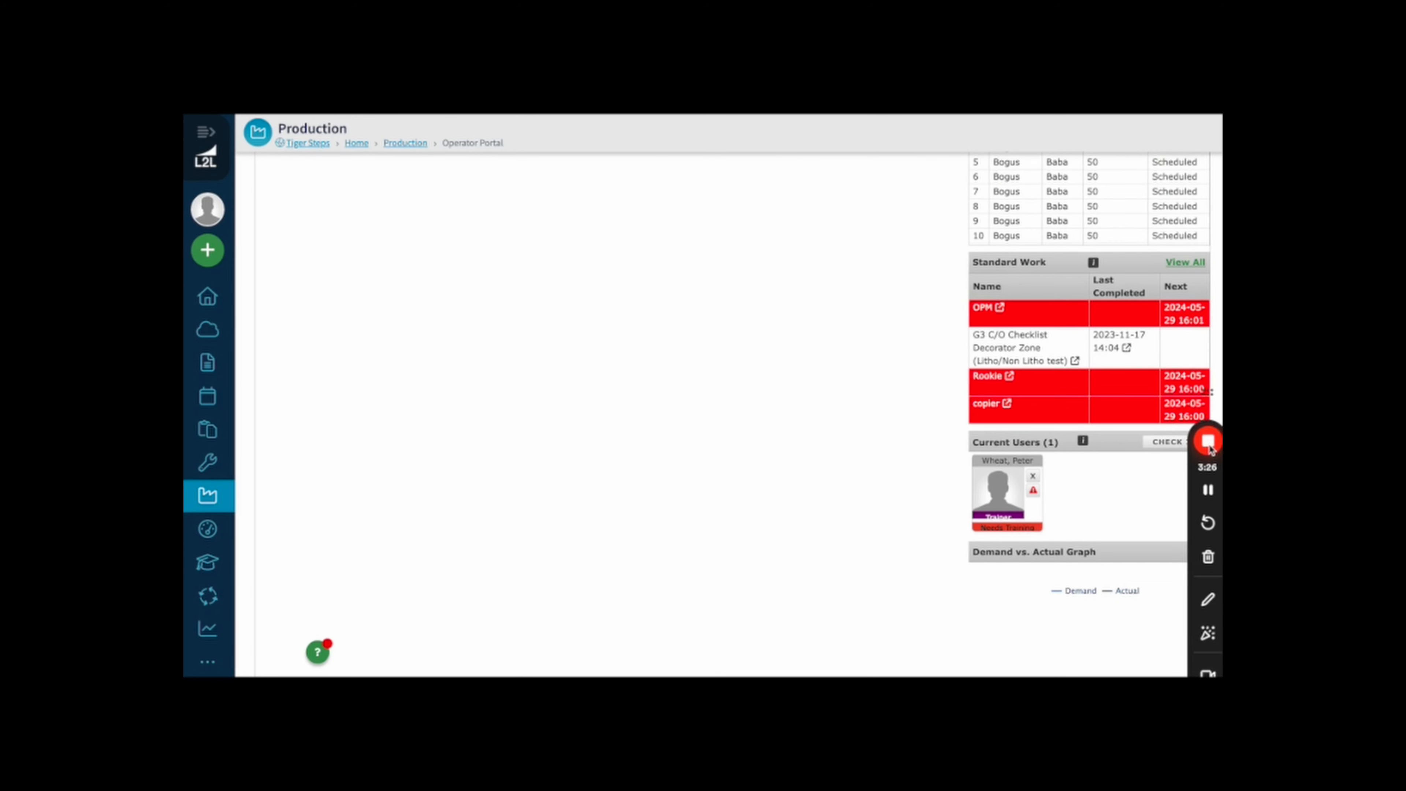